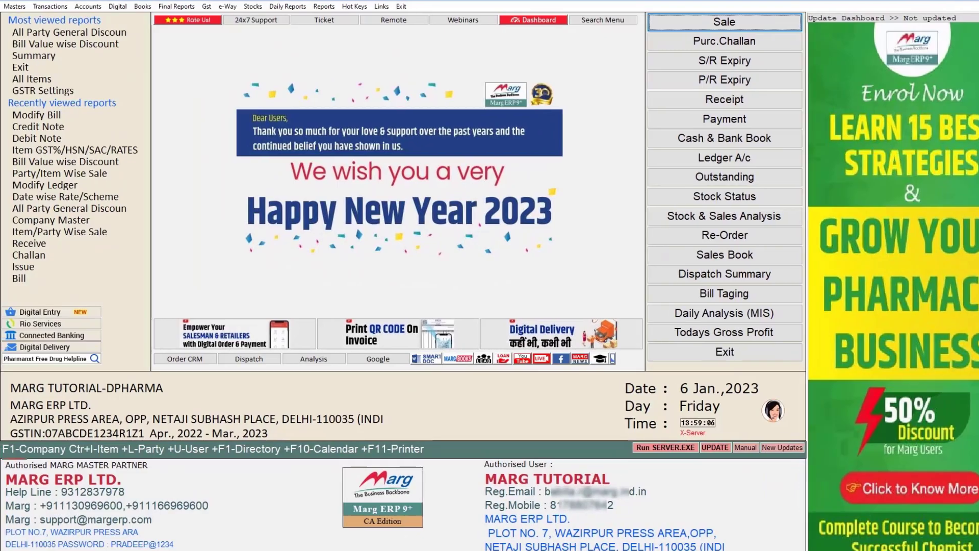
Step: Start sale return credit note CN00001 dated 06-01-2023 for party A2Z PHARMACY
{"action": "key", "text": "alt+t"}
{"action": "key", "text": "r"}
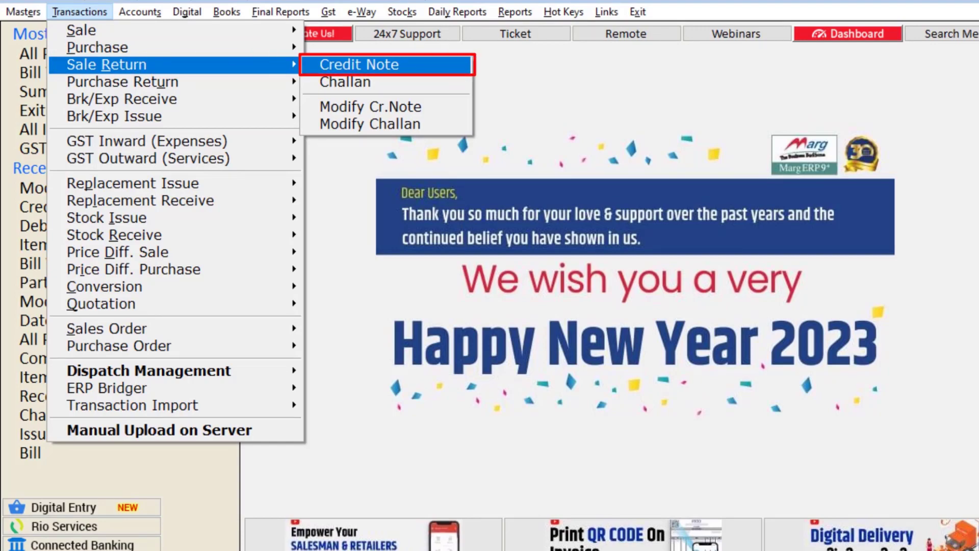
{"action": "key", "text": "Return"}
{"action": "key", "text": "Return"}
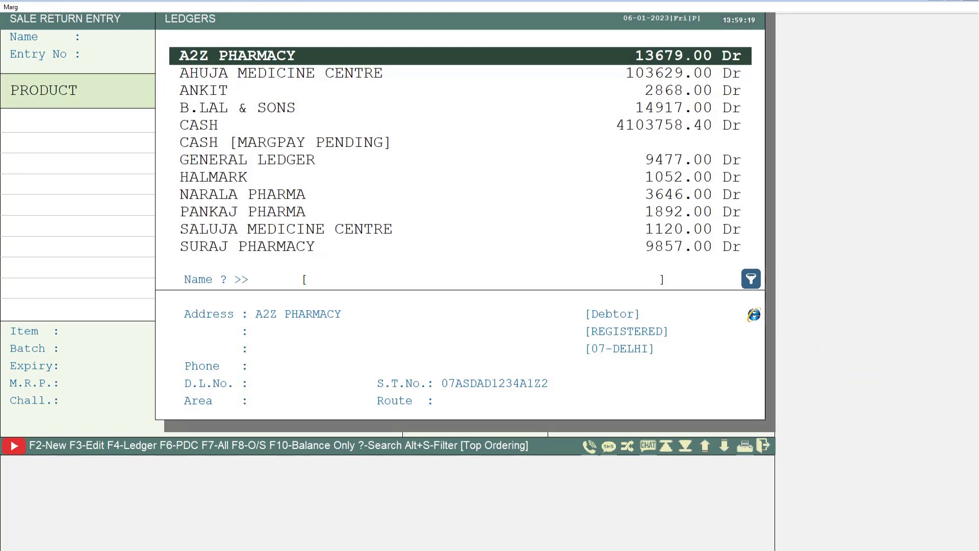
{"action": "key", "text": "Return"}
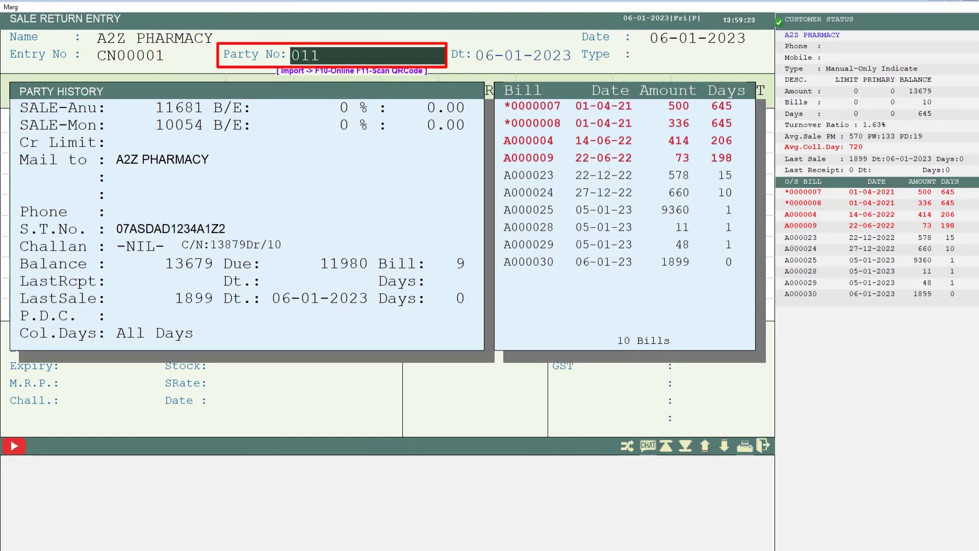
{"action": "key", "text": "Return"}
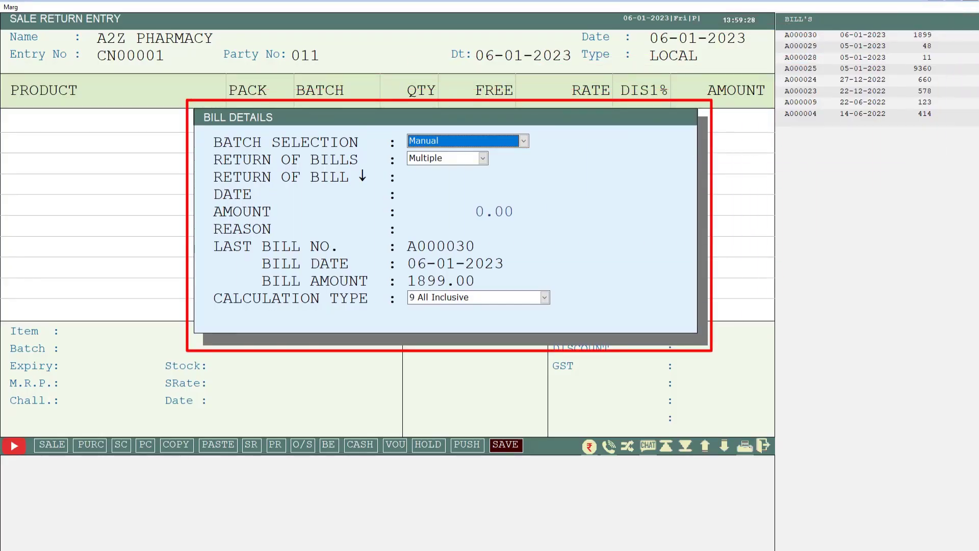
Step: Choose Open History as the Batch Selection in Bill Details
{"action": "key", "text": "alt+Down"}
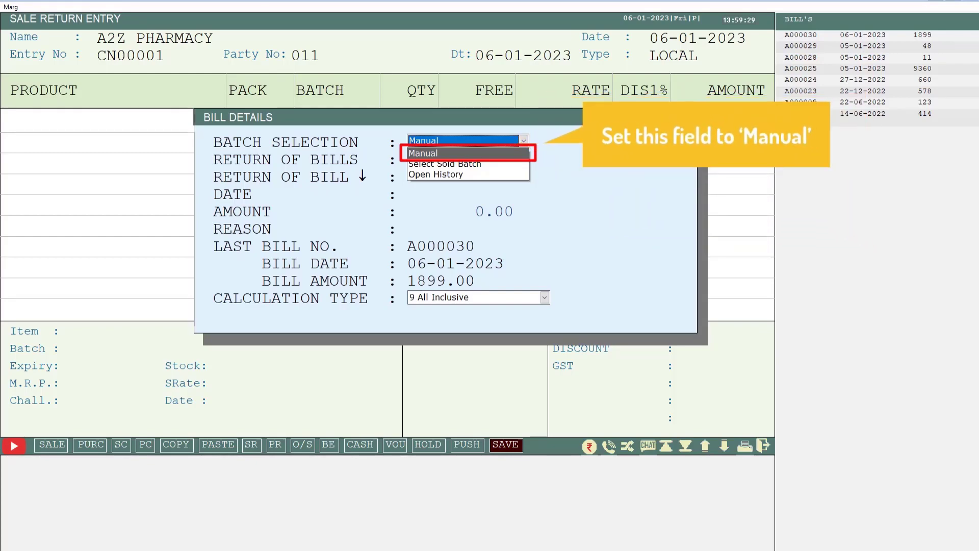
{"action": "key", "text": "Down"}
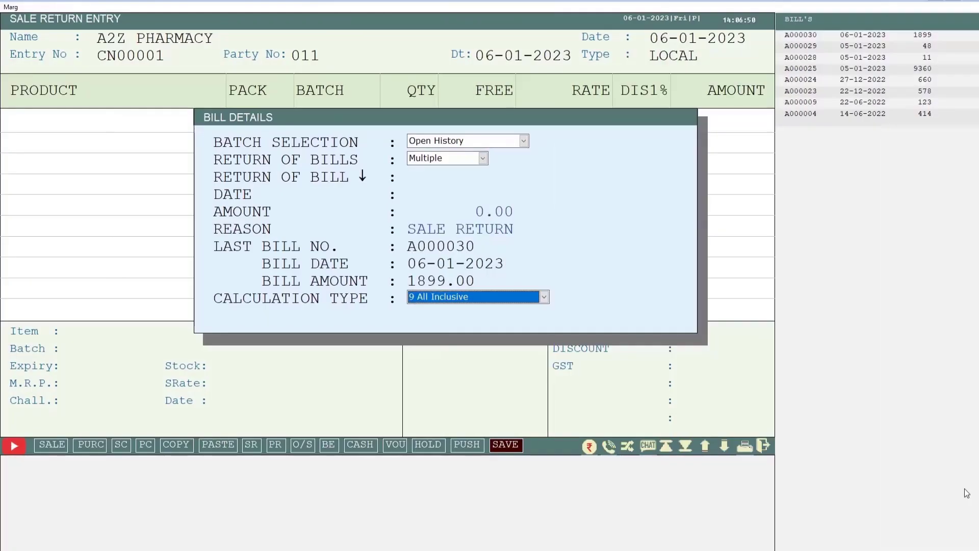
Step: Return quantity 1 of AMLOGARD 10MG from past-bill batch 2005079, and set Return of Bills to Seperate
{"action": "key", "text": "Return"}
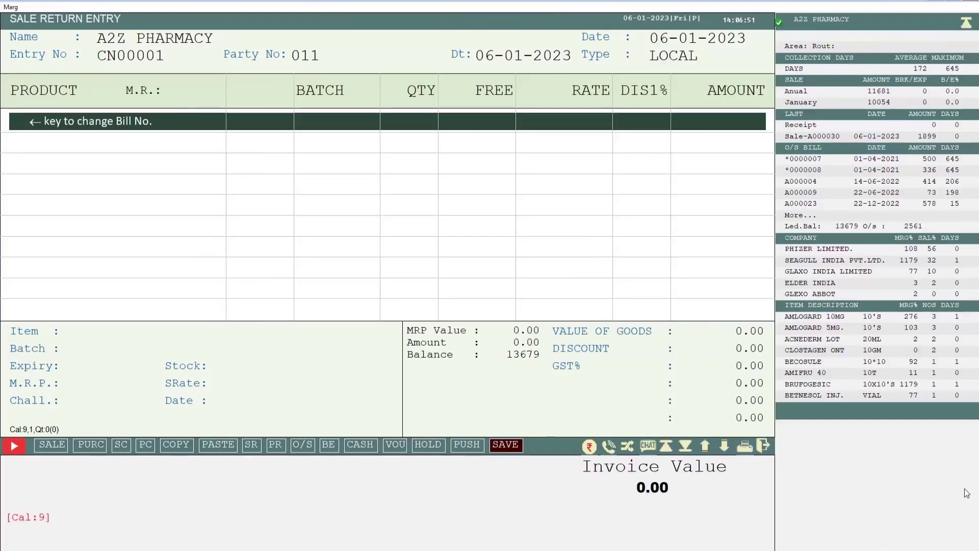
{"action": "key", "text": "Up"}
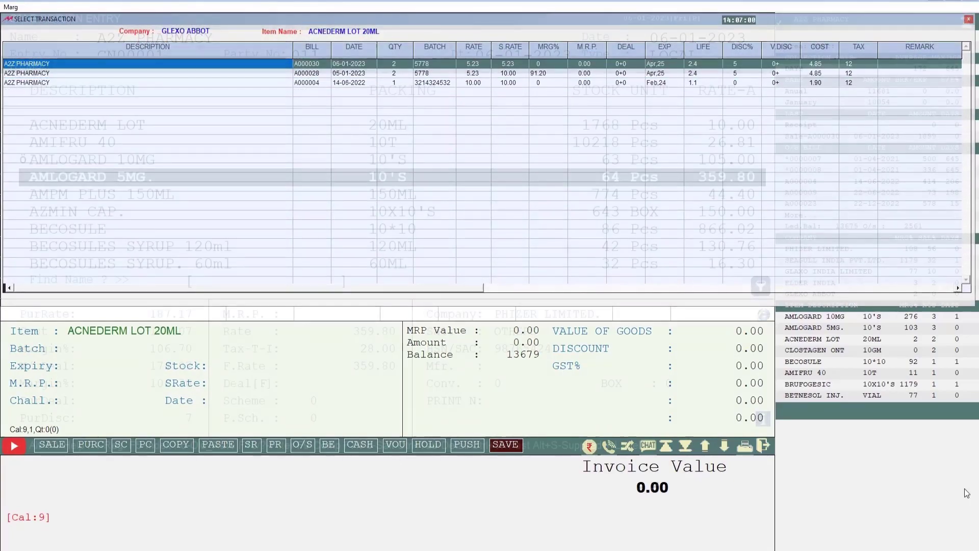
{"action": "key", "text": "Return"}
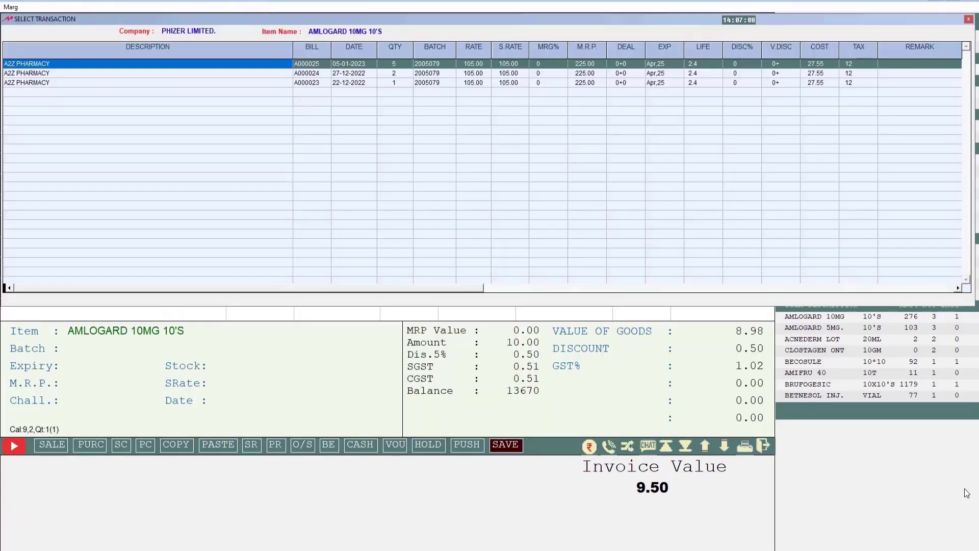
{"action": "key", "text": "Down"}
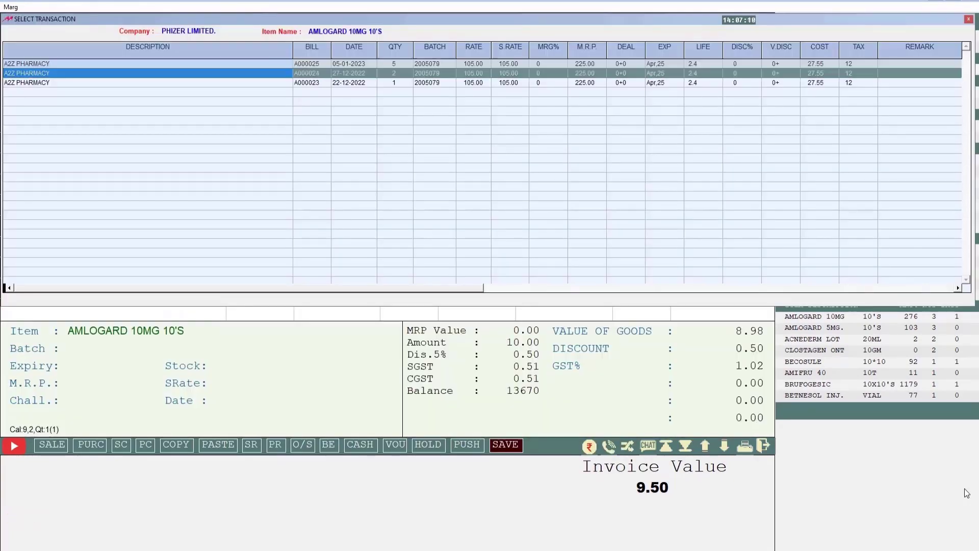
{"action": "key", "text": "Return"}
{"action": "type", "text": "1"}
{"action": "key", "text": "Return"}
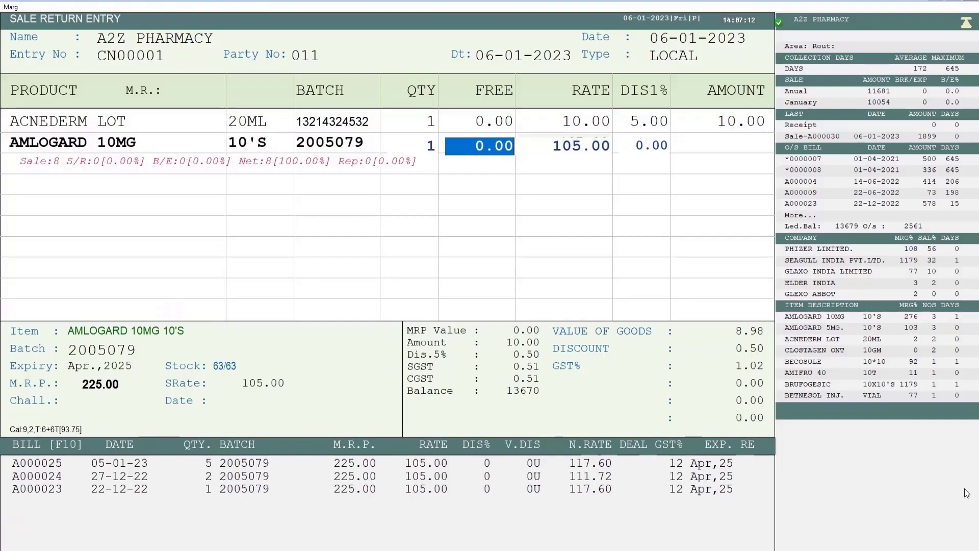
{"action": "key", "text": "Return"}
{"action": "key", "text": "Return"}
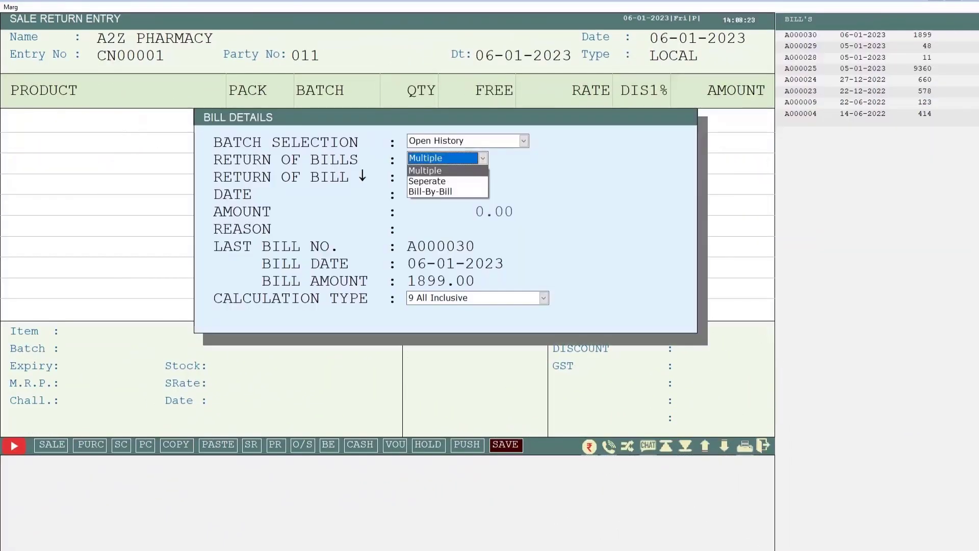
{"action": "key", "text": "Down"}
{"action": "key", "text": "Return"}
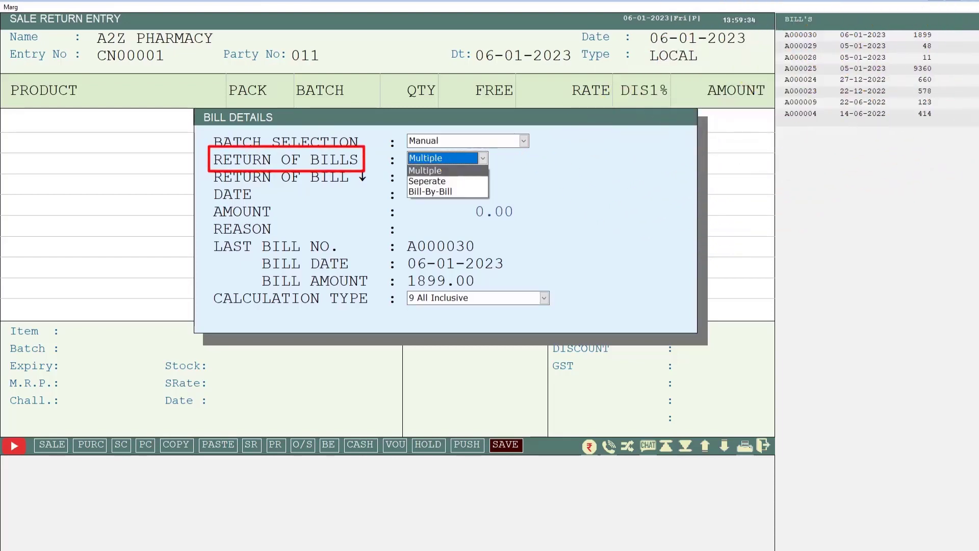
Step: Switch Return of Bills to Bill-By-Bill so bill A000030 is entered as the returned bill
{"action": "key", "text": "Down"}
{"action": "key", "text": "Down"}
{"action": "key", "text": "Return"}
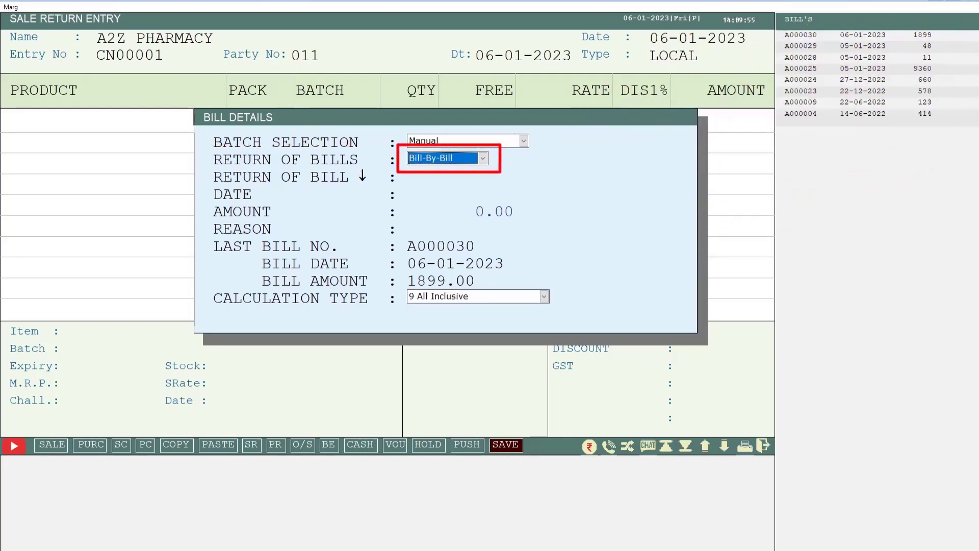
{"action": "key", "text": "Return"}
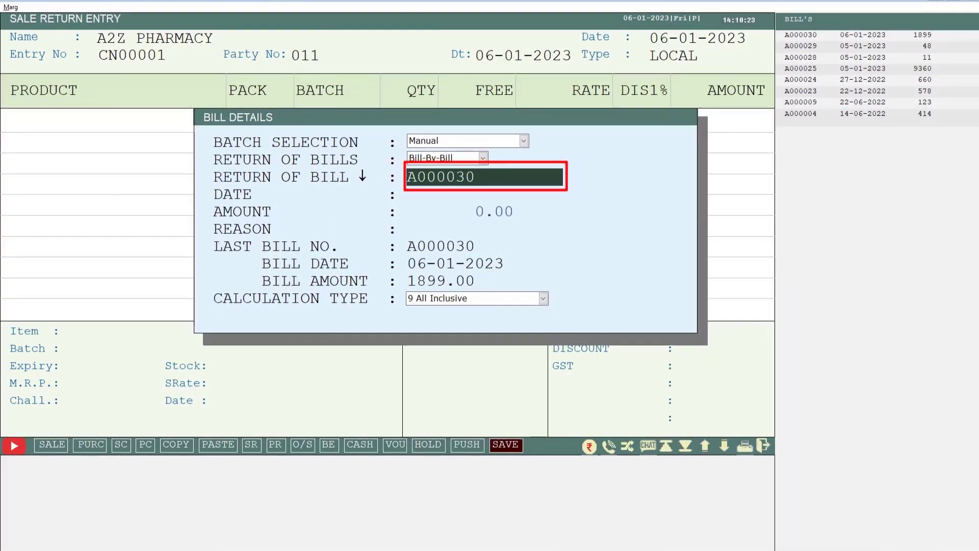
Step: Accept bill A000030 for 1899.00, give reason 'RETURN ITEMS', and keep 9 All Inclusive calculation
{"action": "key", "text": "Return"}
{"action": "key", "text": "Return"}
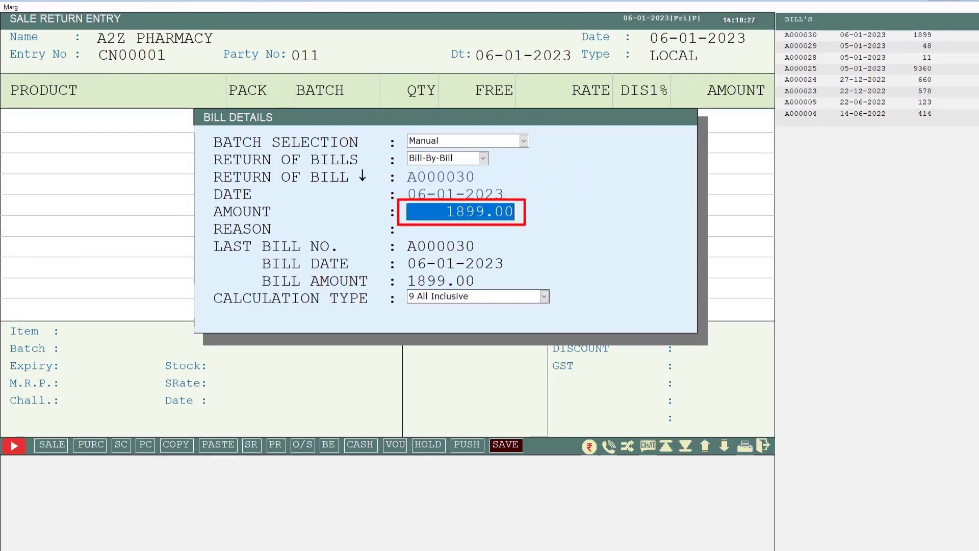
{"action": "key", "text": "Return"}
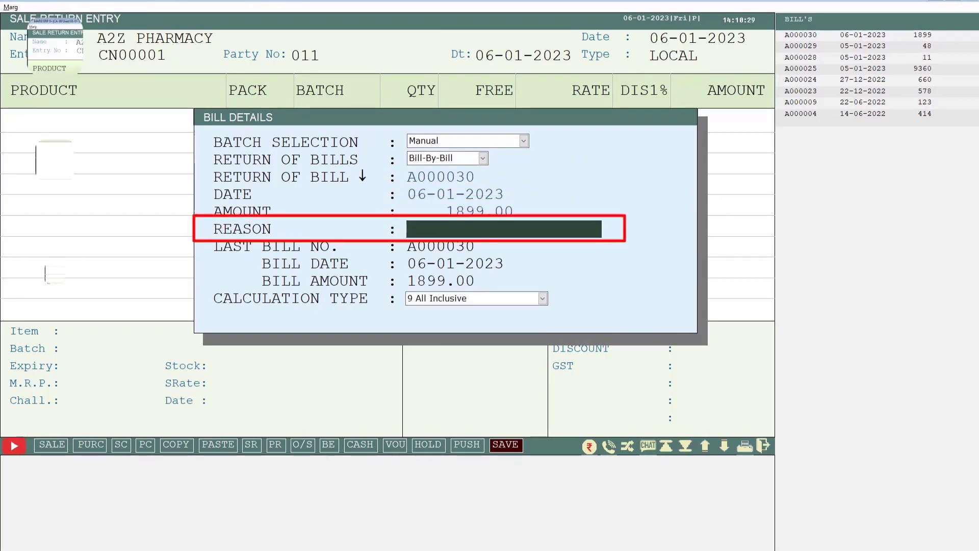
{"action": "type", "text": "RETURN ITEMS"}
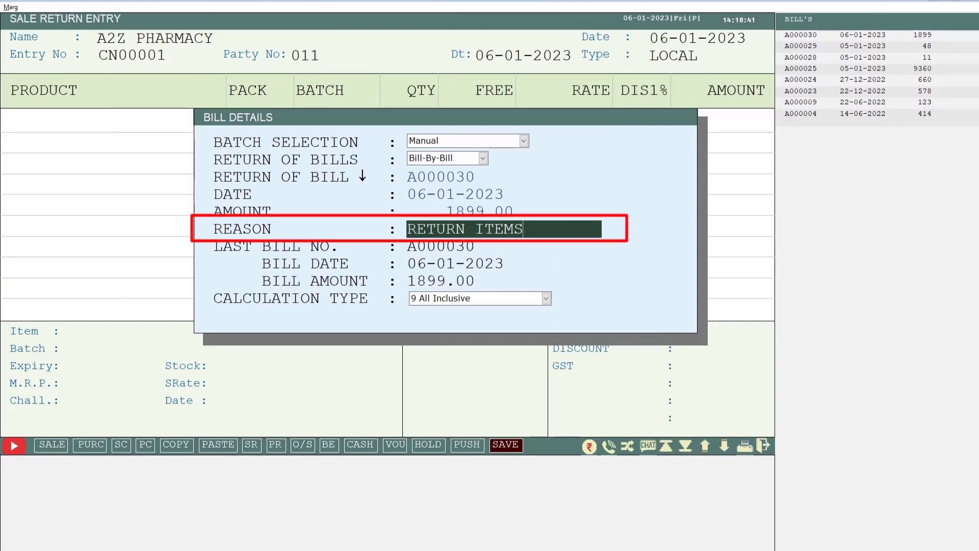
{"action": "key", "text": "Return"}
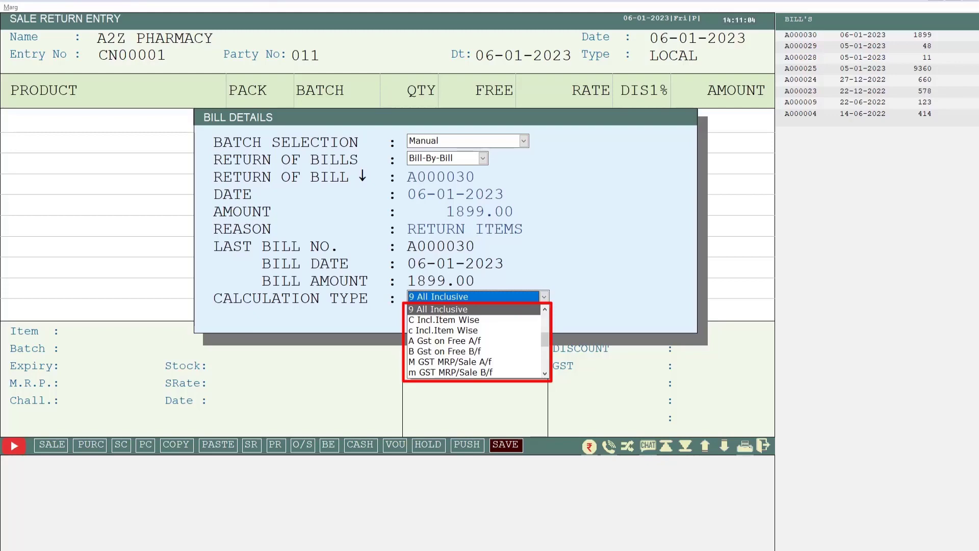
{"action": "key", "text": "Return"}
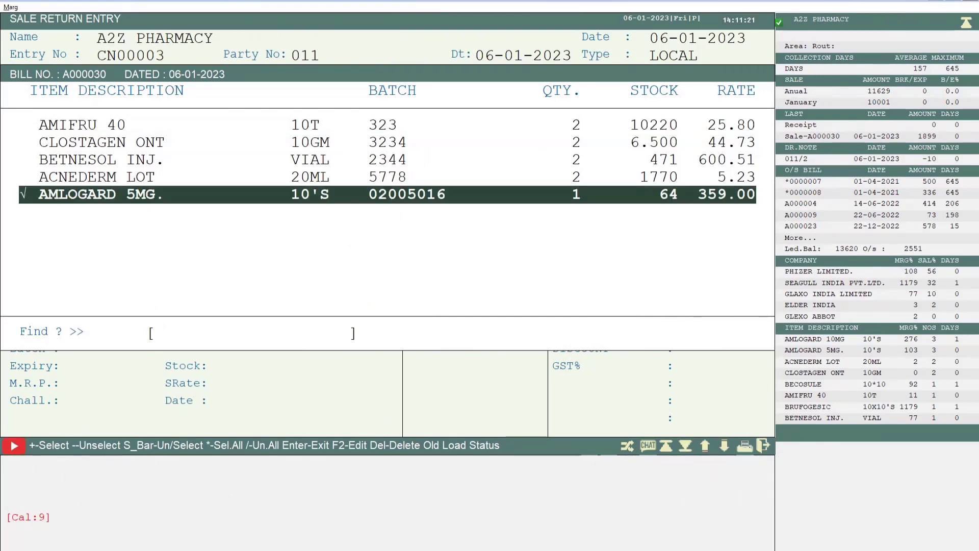
Step: Tick AMIFRU 40, CLOSTAGEN ONT and AMLOGARD 5MG from bill A000030, totalling 493.01
{"action": "key", "text": "space"}
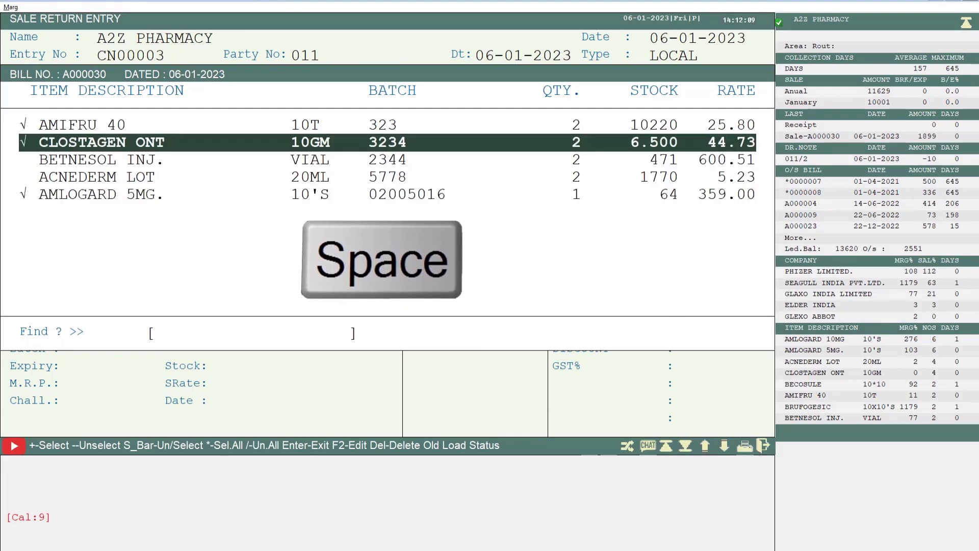
{"action": "key", "text": "Return"}
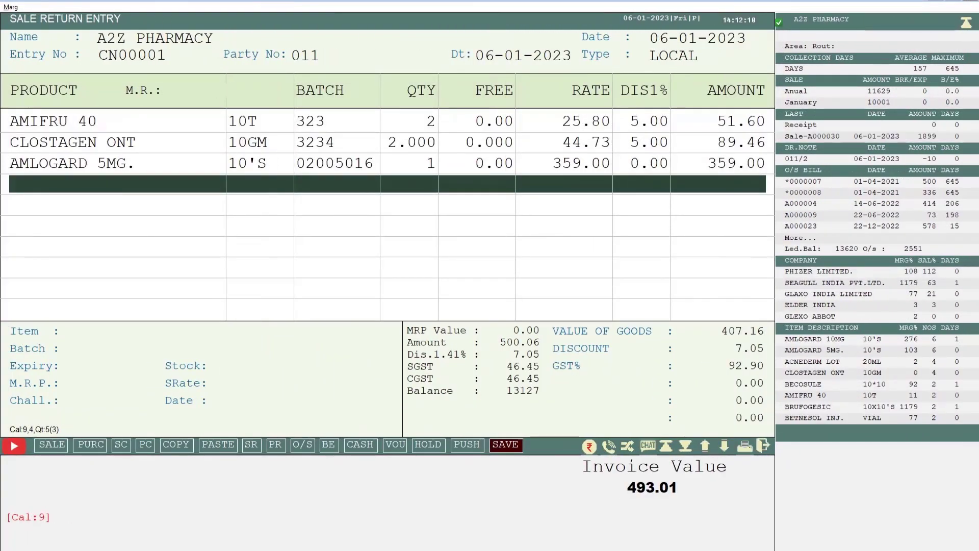
Step: Save the credit note as a Bill/Cr/Dr Note
{"action": "key", "text": "ctrl+w"}
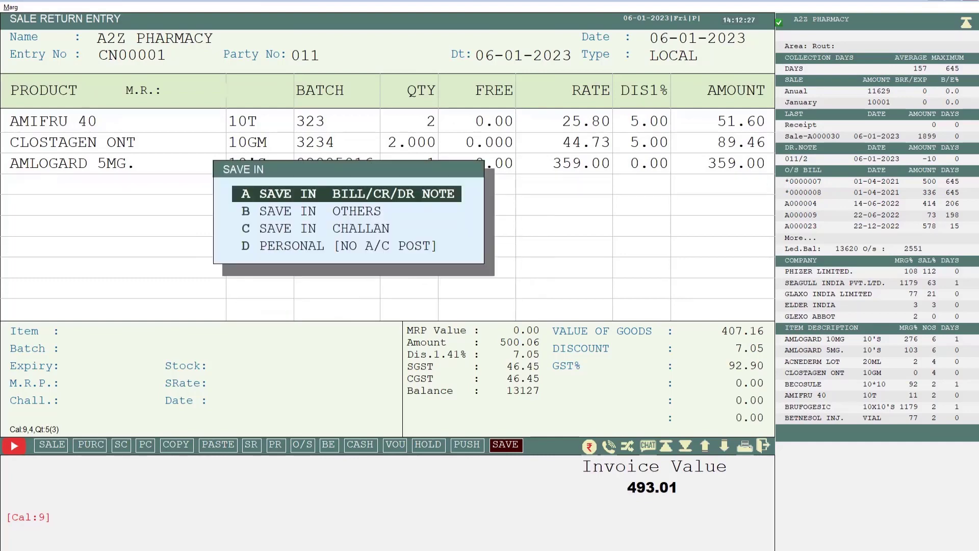
{"action": "key", "text": "Return"}
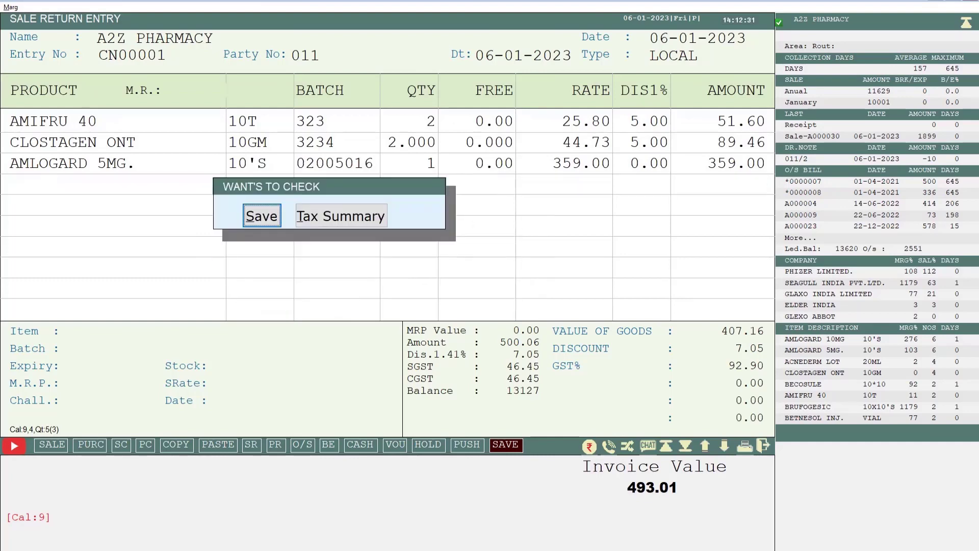
{"action": "key", "text": "Return"}
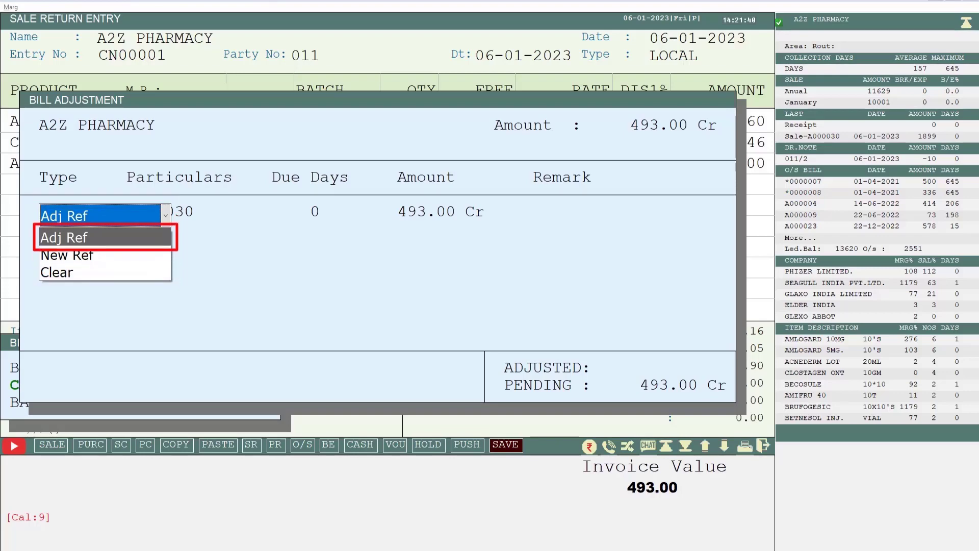
Step: Use Adj Ref to apply the credit note against pending invoice A000025, leaving 8374.00 Dr
{"action": "key", "text": "Return"}
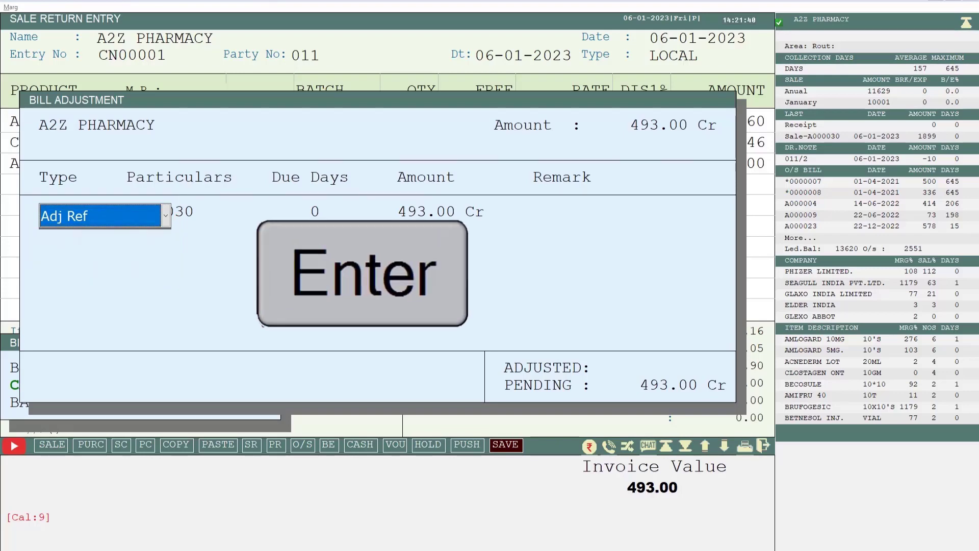
{"action": "key", "text": "Return"}
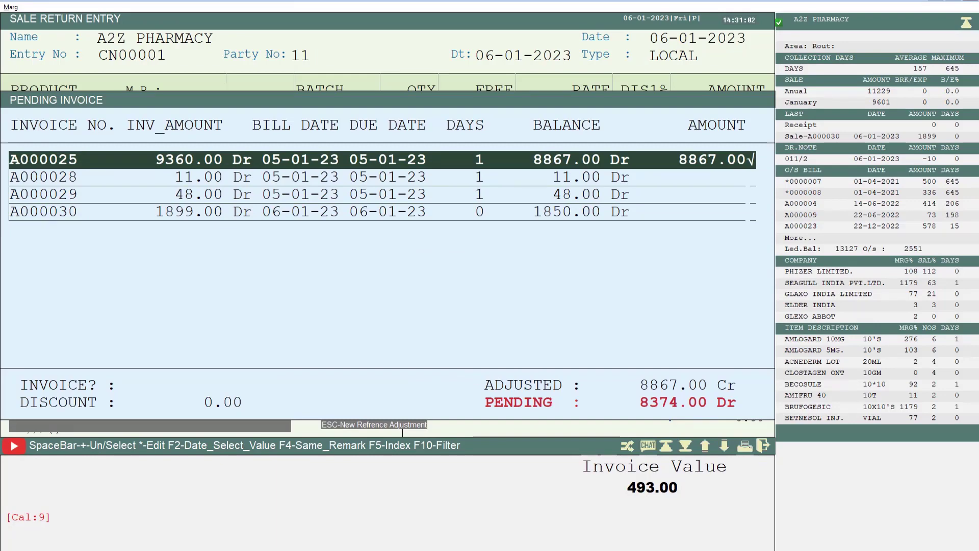
{"action": "key", "text": "Return"}
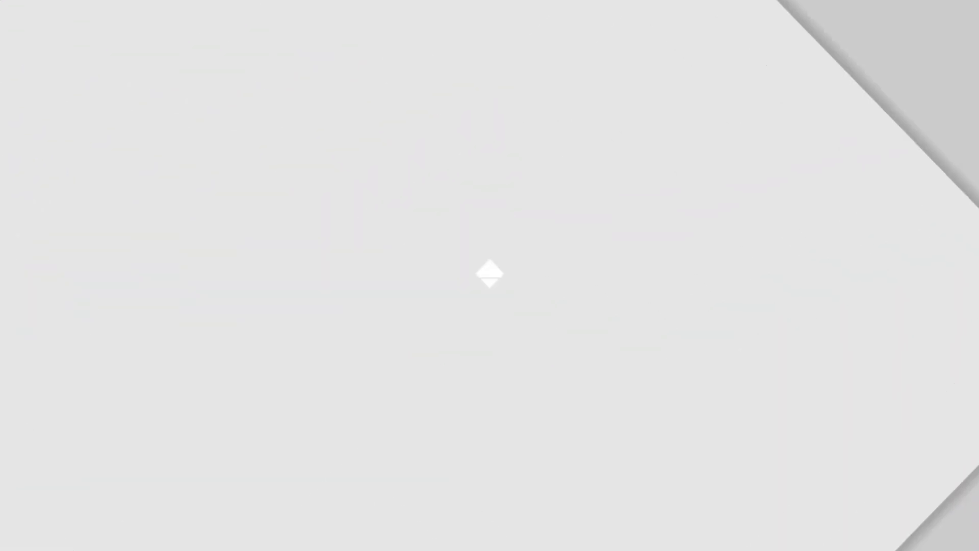